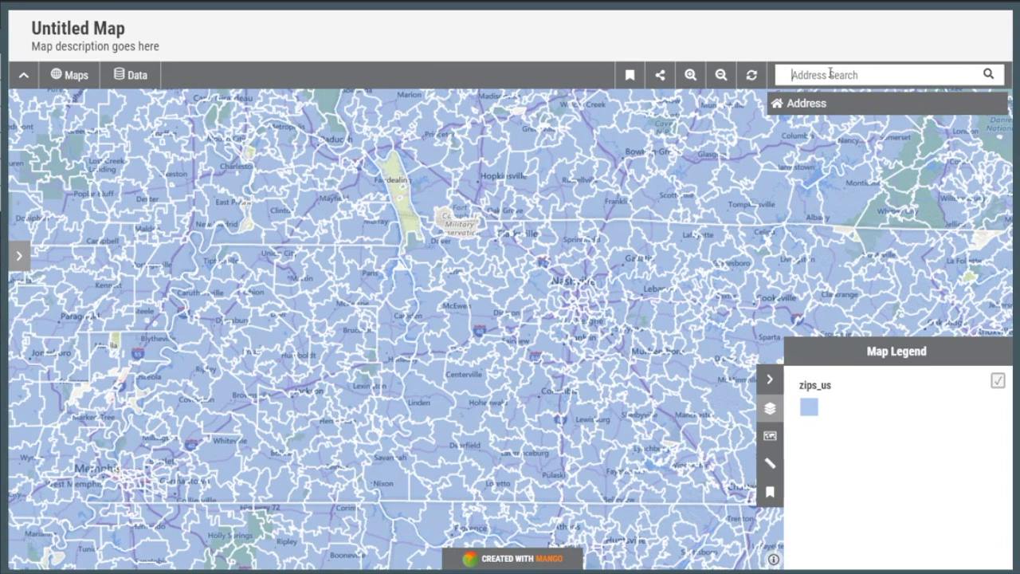
- Search the map for ZIP code 44116 and go to Rocky River, OH
left_click(830, 74)
type("44116")
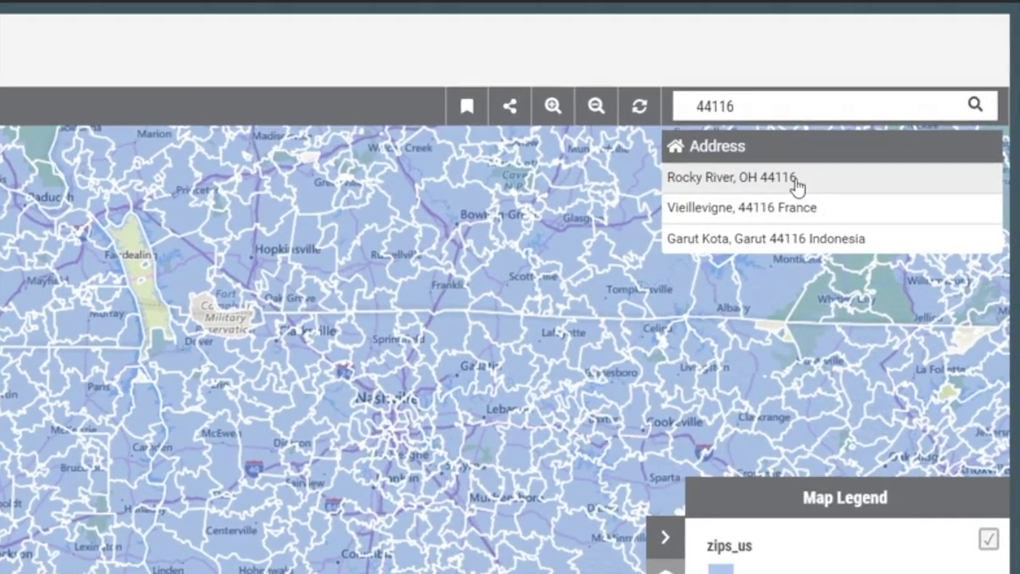
left_click(824, 151)
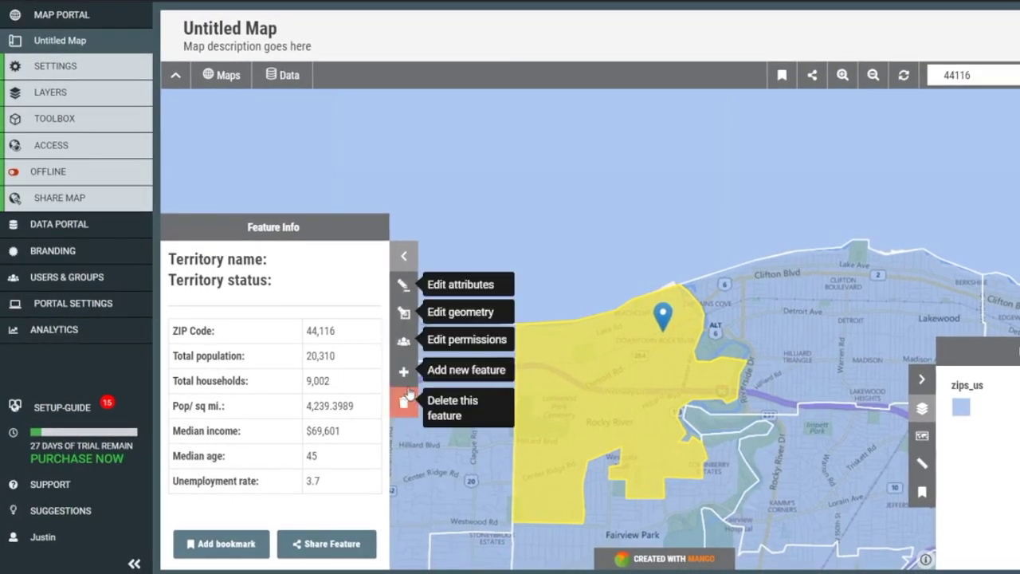
- Set the t_name attribute of ZIP code area 44116 to Rocky River and its status to Available, and save the feature
left_click(404, 288)
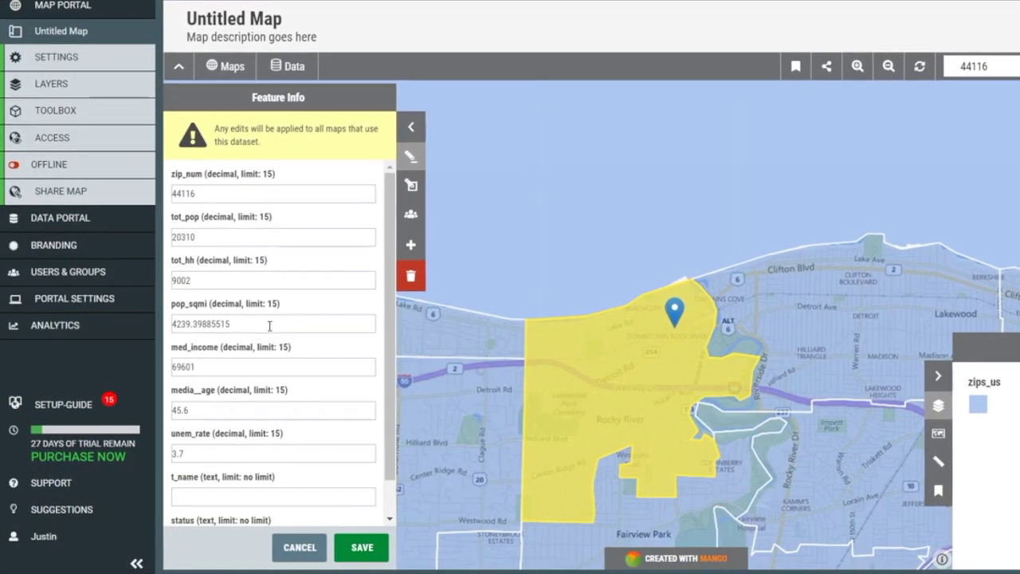
scroll(269, 326, "down", 2)
left_click(217, 455)
type("Rock")
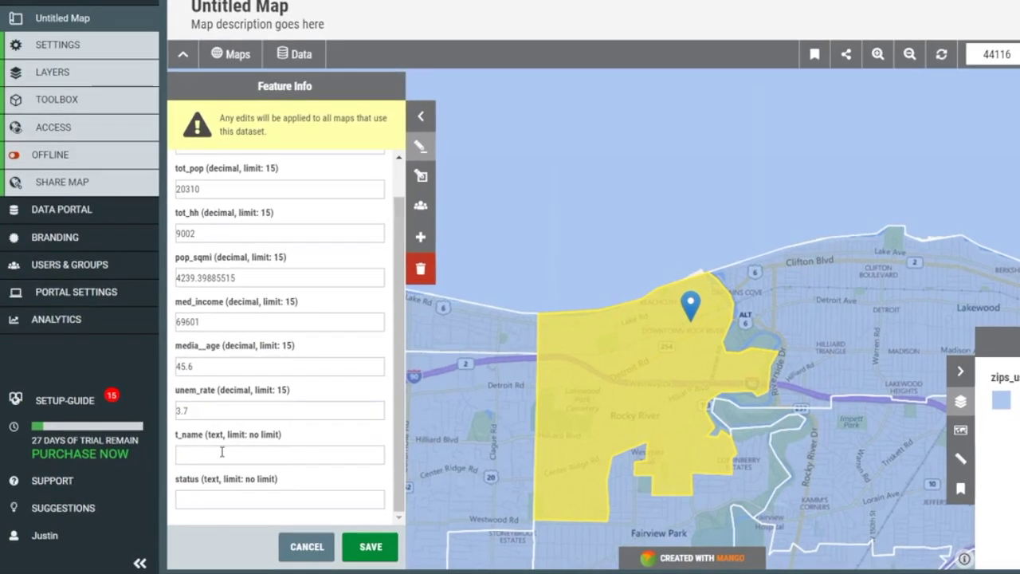
type("y Riv")
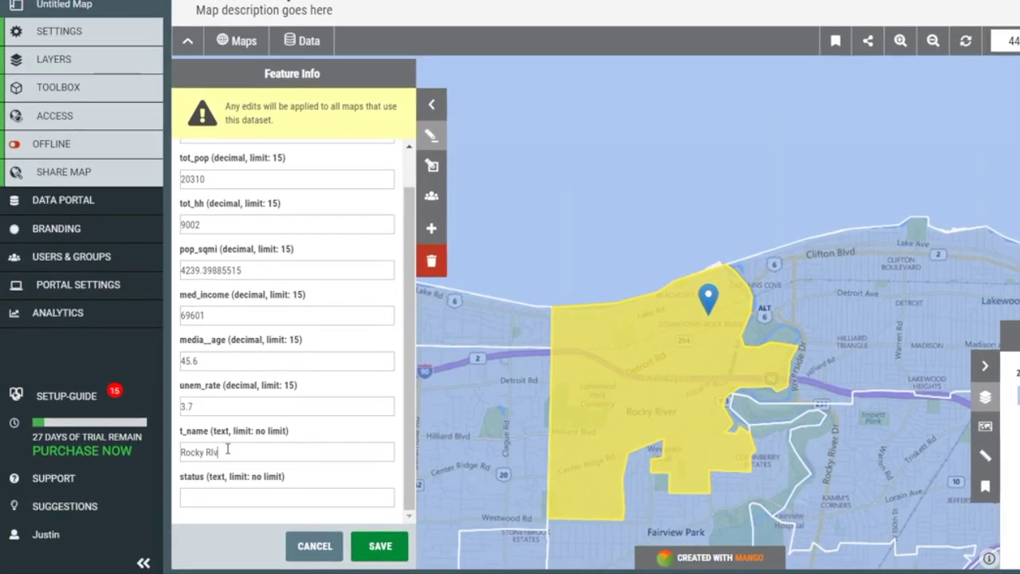
type("er")
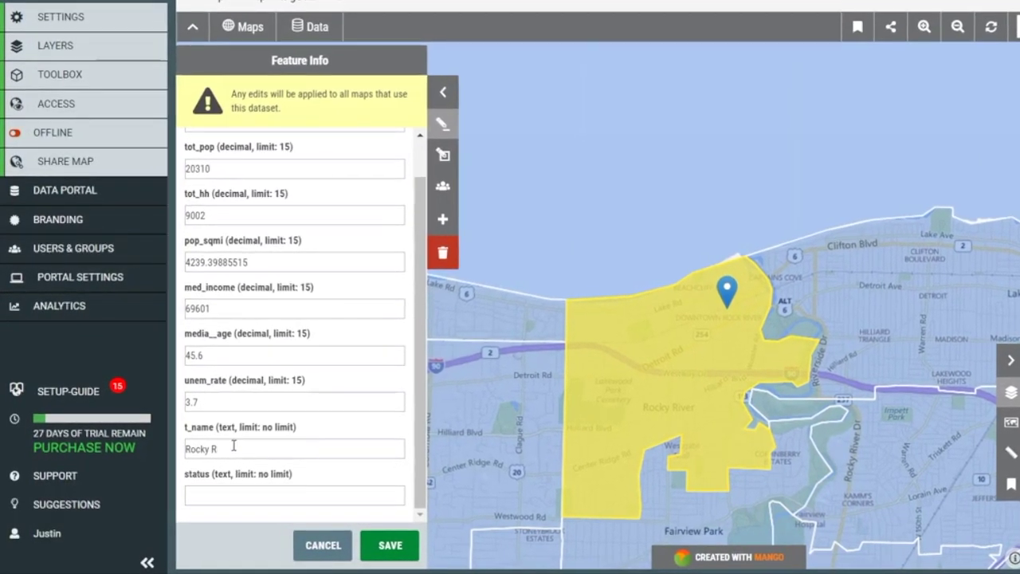
key("Tab")
type("Avai")
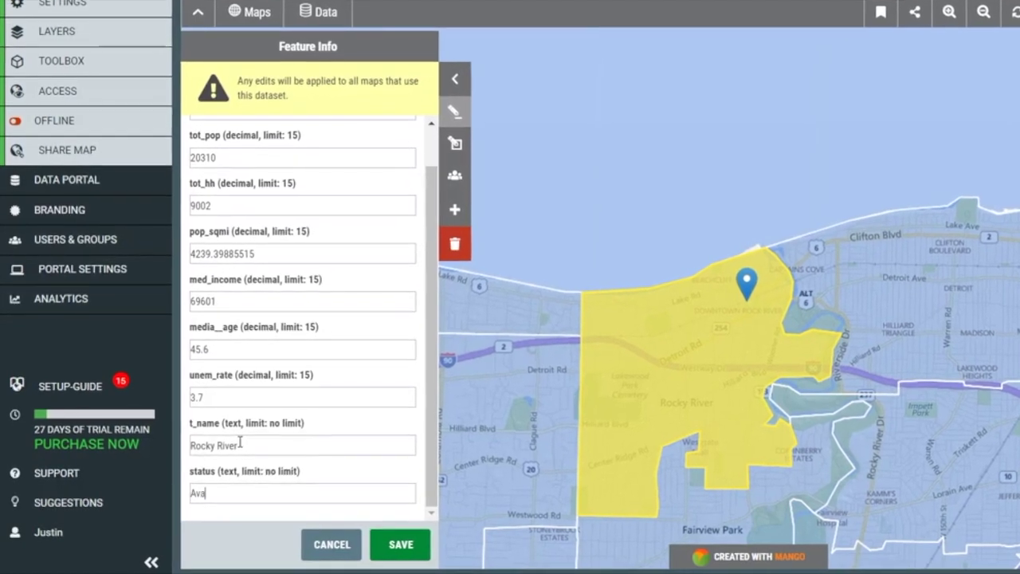
type("lable")
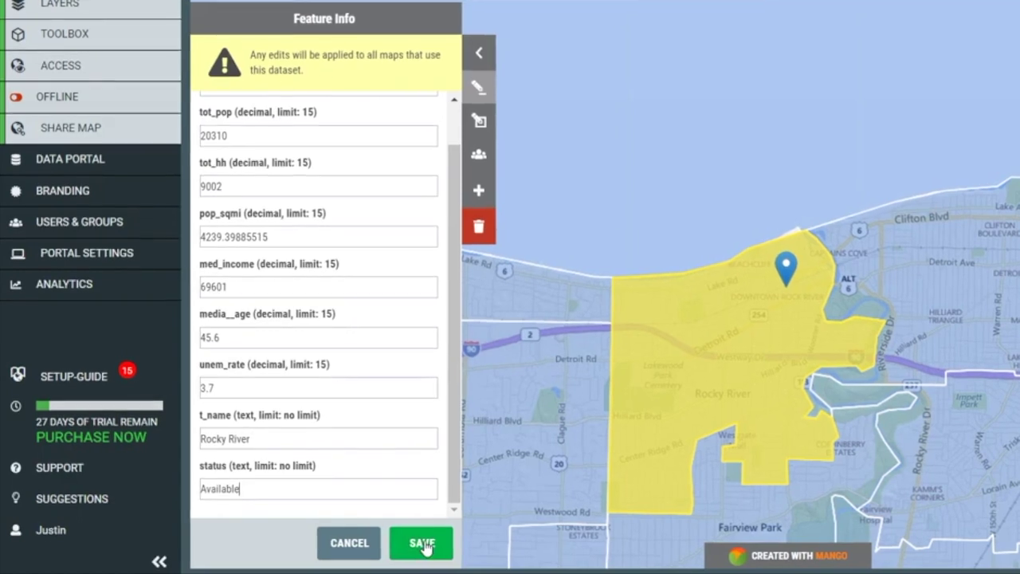
left_click(424, 544)
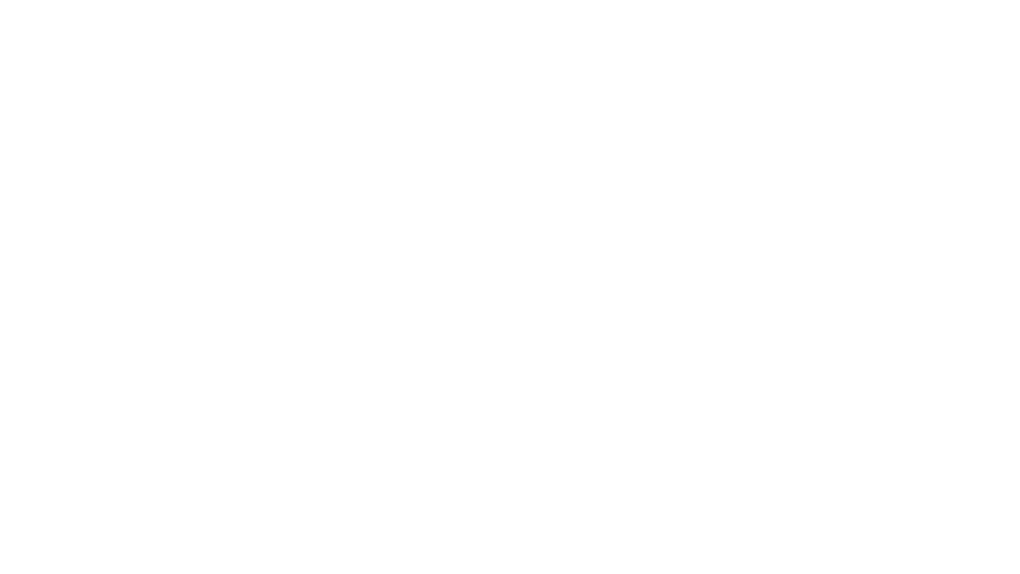
- Switch the zips_us layer to the Category style, based on the t_name column
left_click(43, 87)
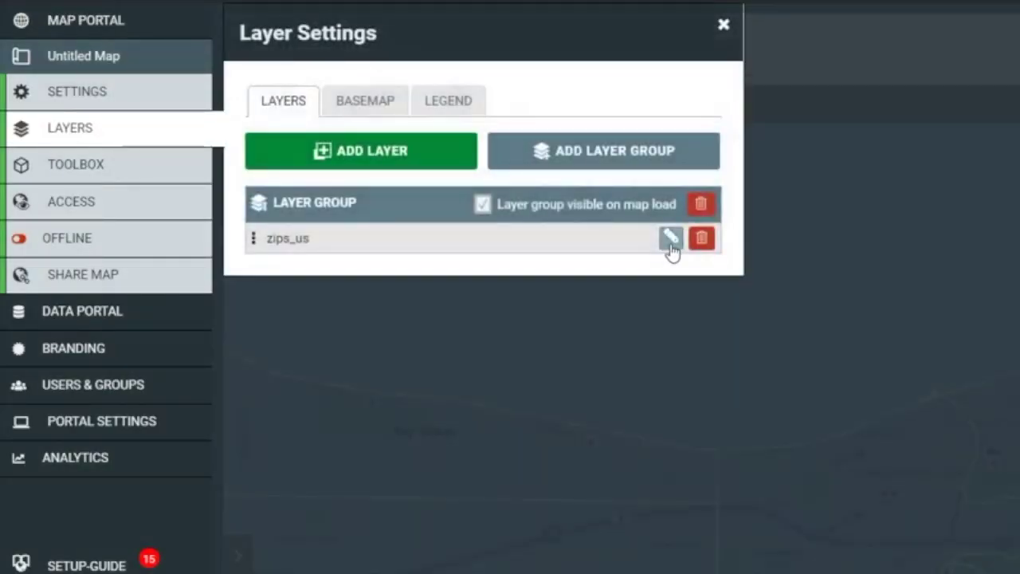
left_click(670, 239)
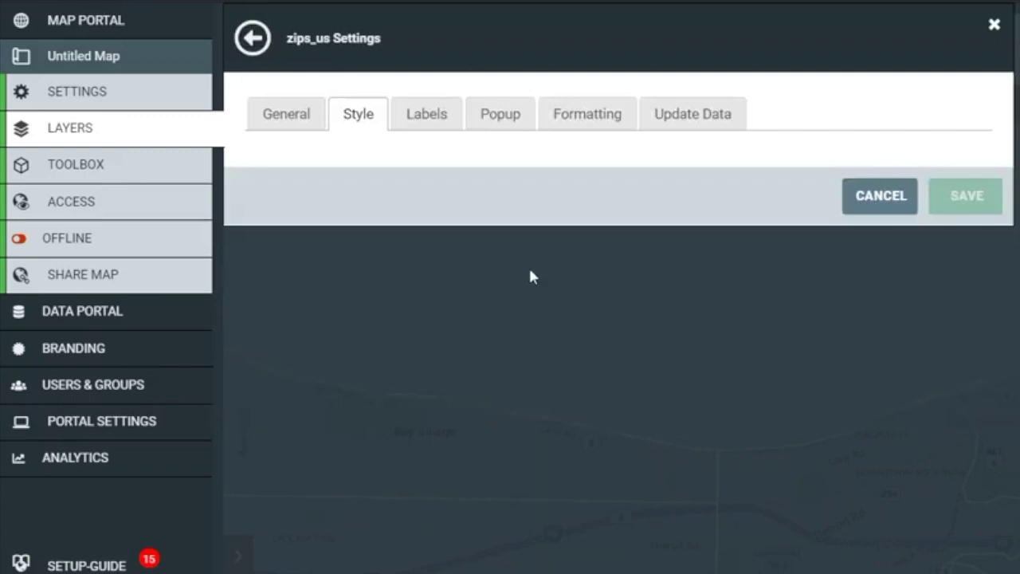
left_click(533, 239)
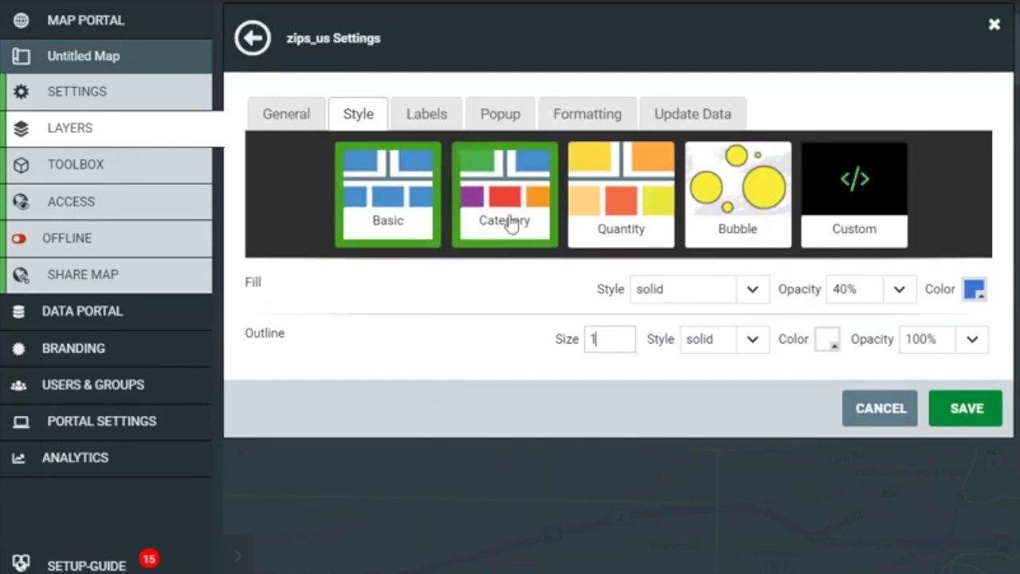
left_click(504, 204)
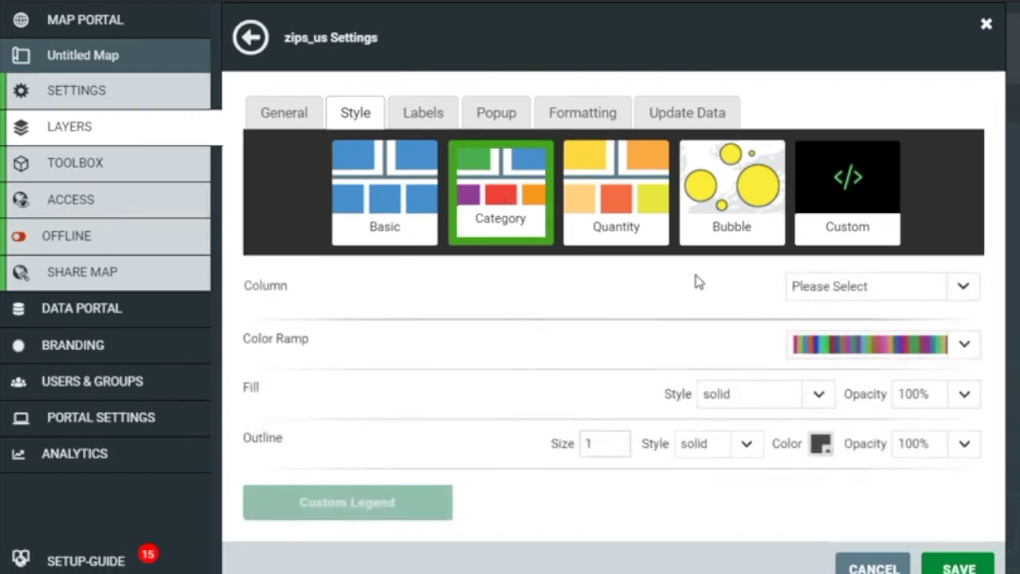
left_click(907, 291)
scroll(916, 477, "down", 1)
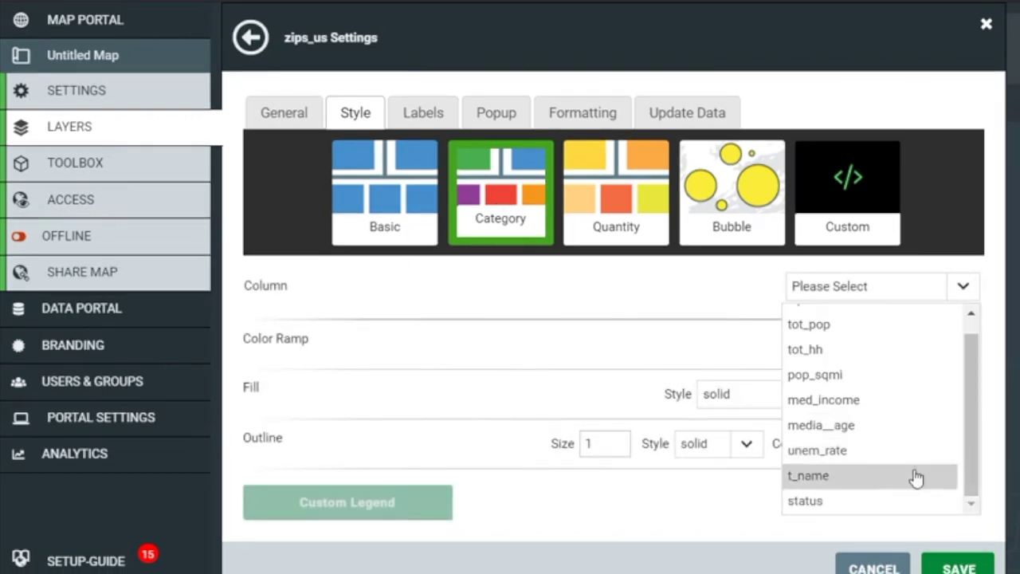
left_click(916, 476)
- Apply the third multicolour ramp to the zips_us categories, with fill opacity 40% and outline opacity 30%
left_click(964, 345)
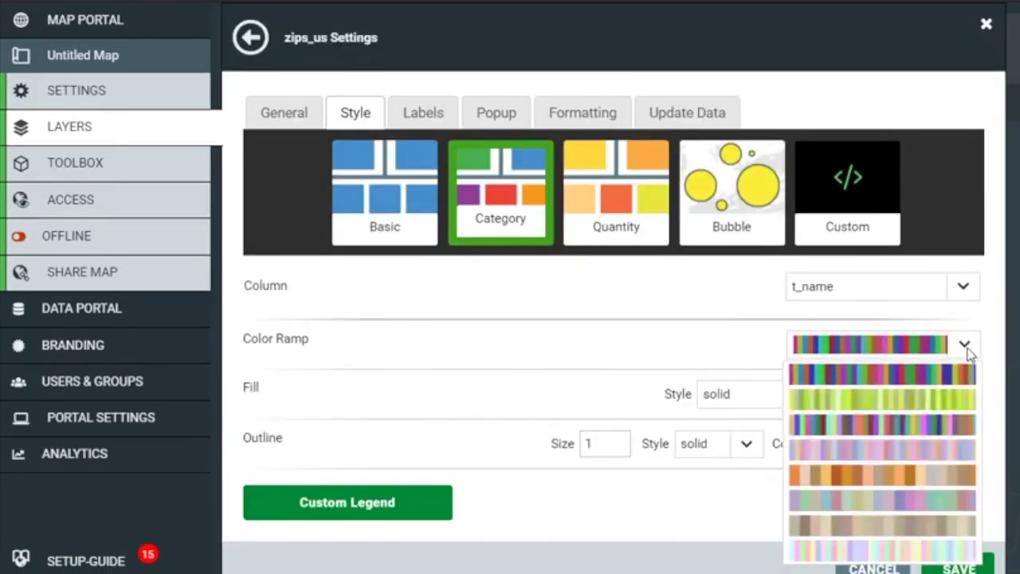
left_click(961, 428)
left_click(965, 402)
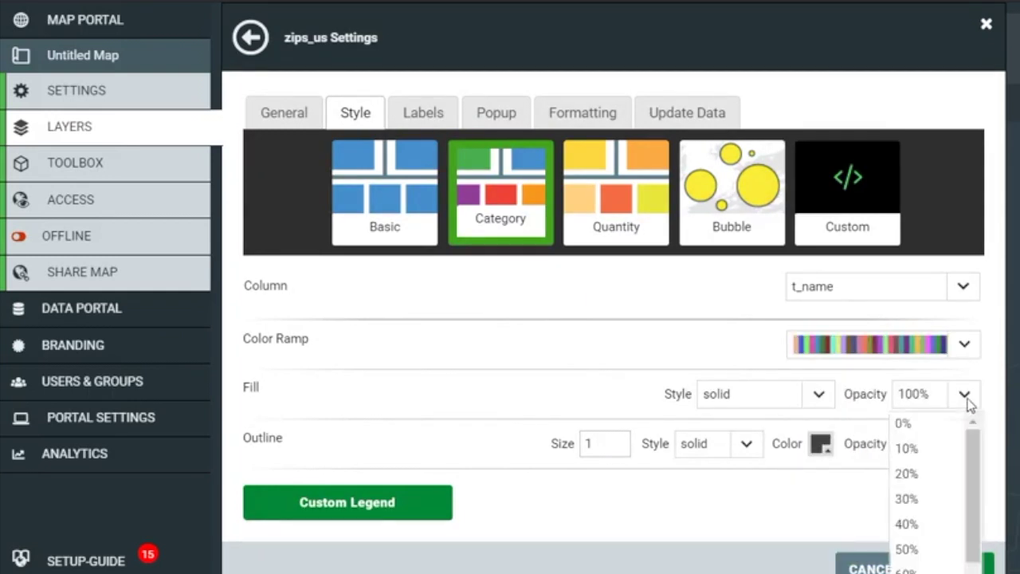
left_click(937, 522)
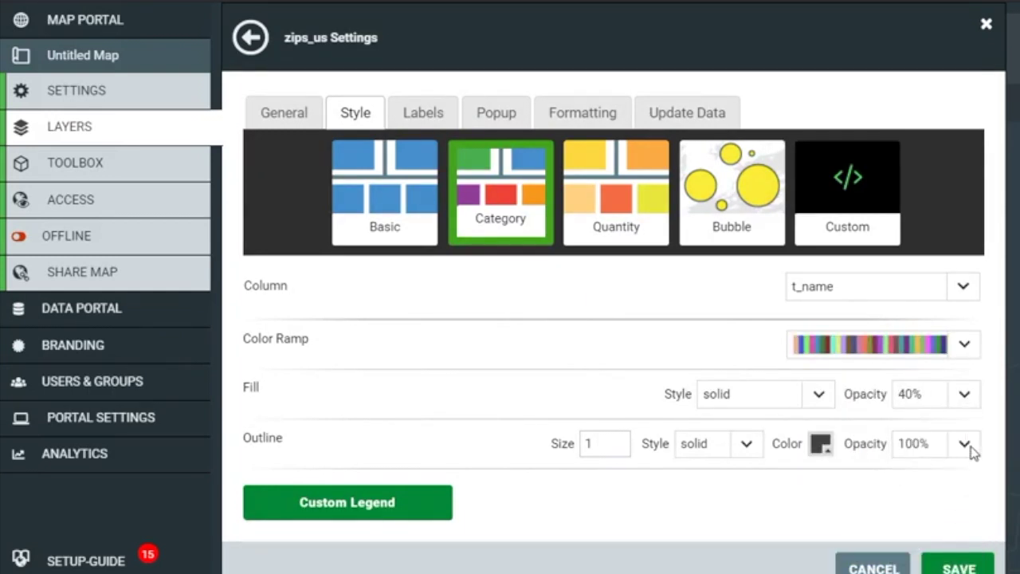
left_click(965, 446)
left_click(937, 548)
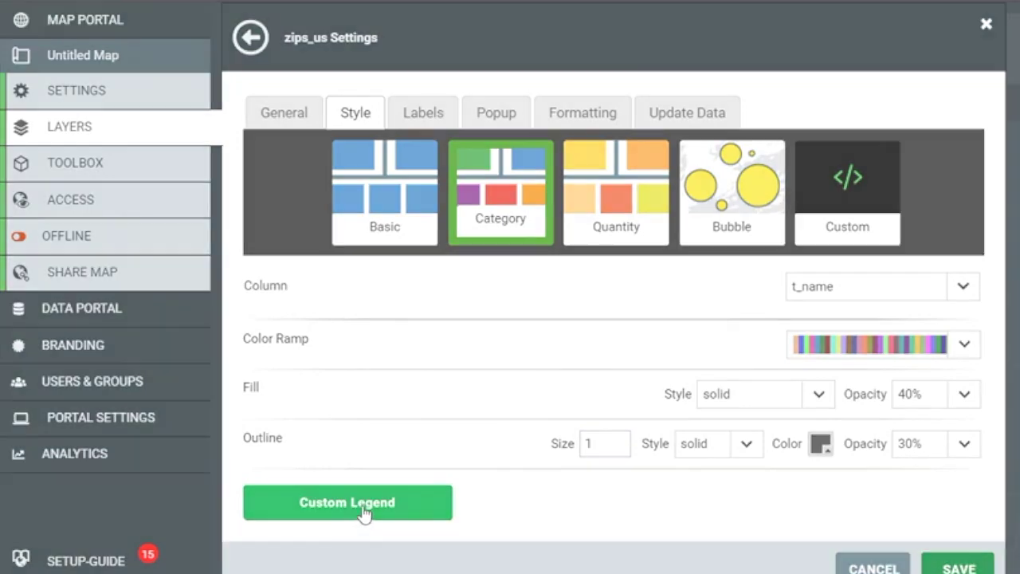
- Customise the class breaks so the null class is filled white, and save the layer style
left_click(363, 512)
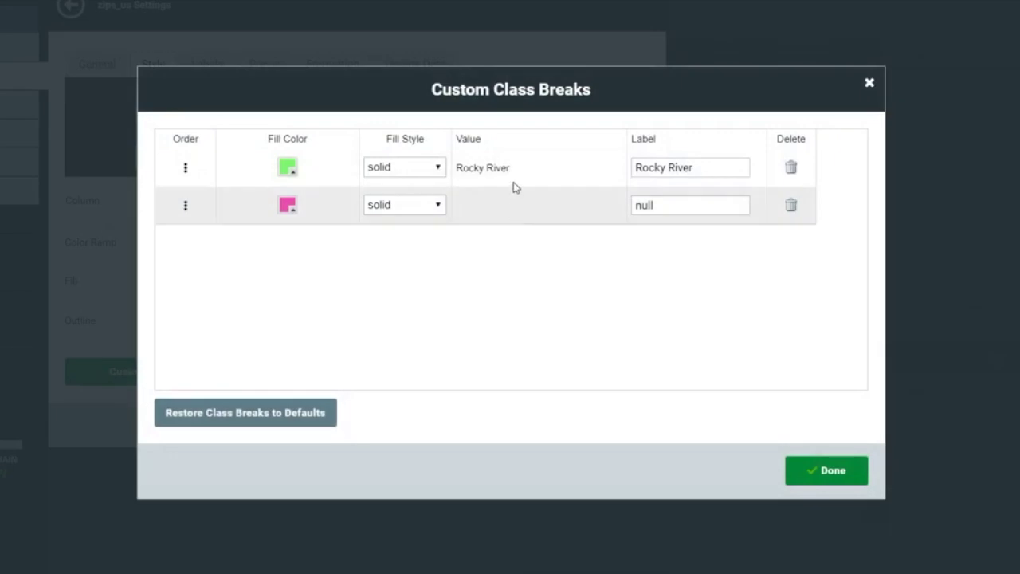
left_click(285, 174)
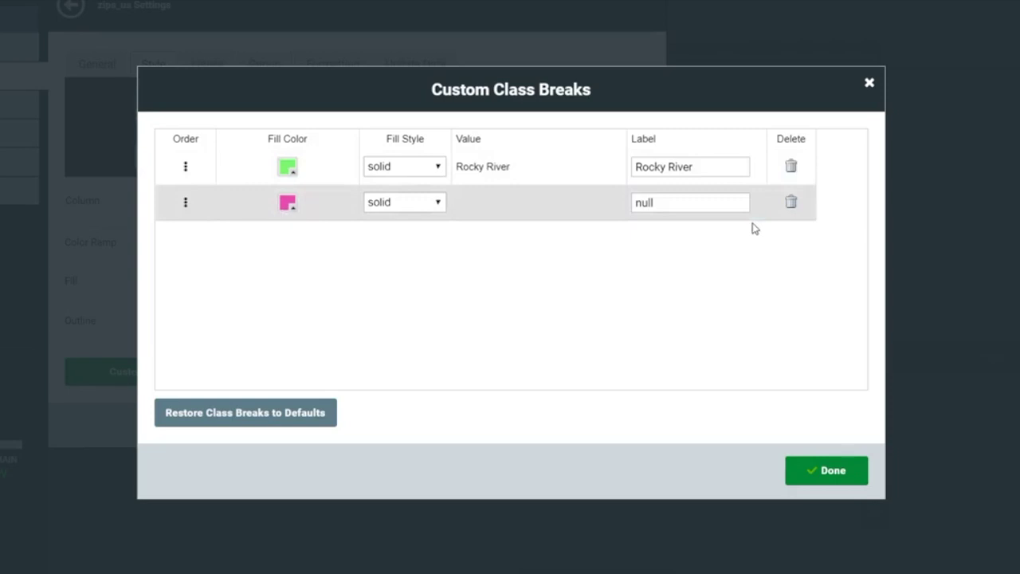
left_click(288, 203)
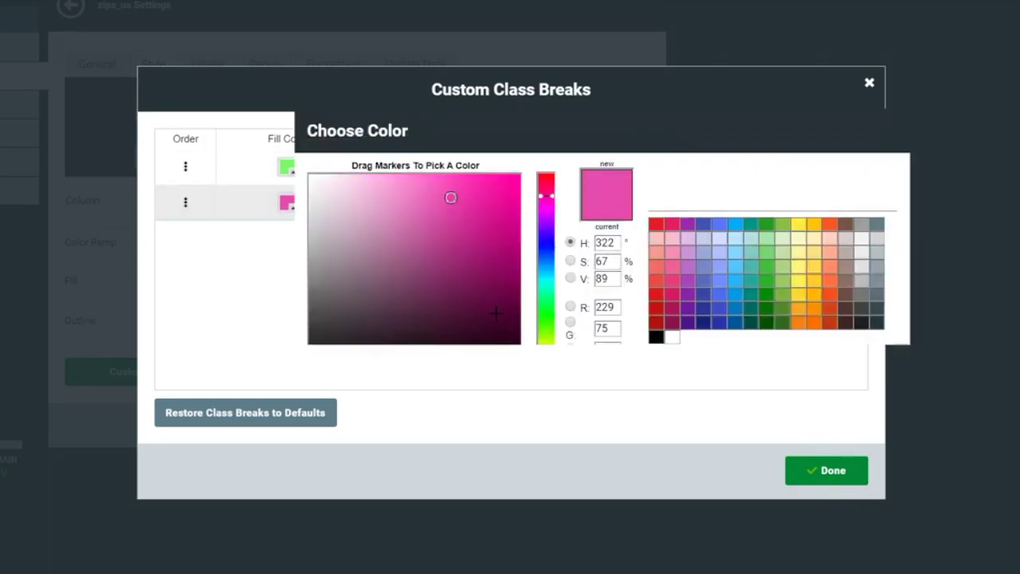
left_click(673, 337)
left_click(861, 441)
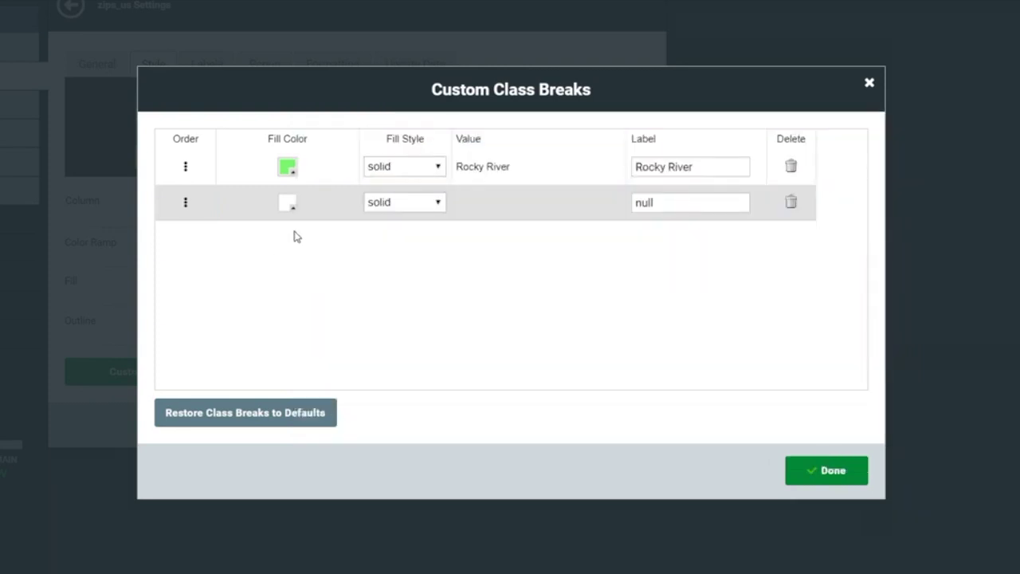
left_click(806, 474)
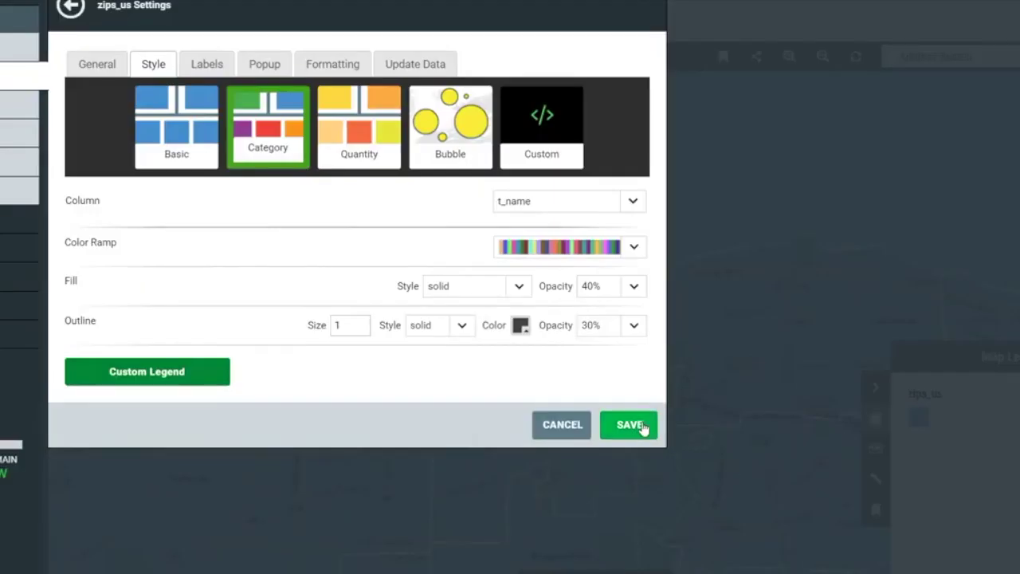
left_click(641, 426)
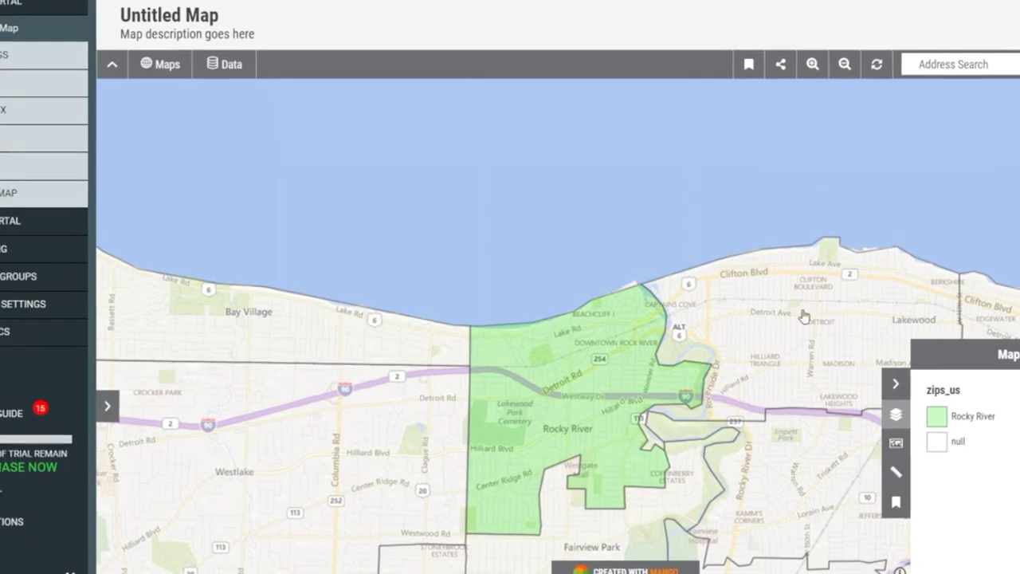
triple_click(997, 421)
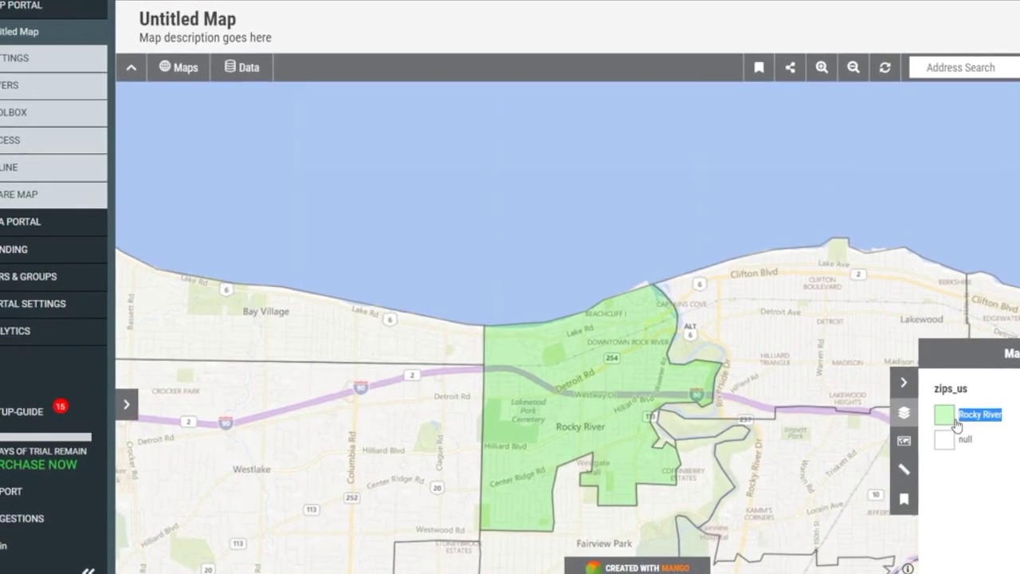
- Search the map for ZIP code 44107 and go to its location
left_click(991, 72)
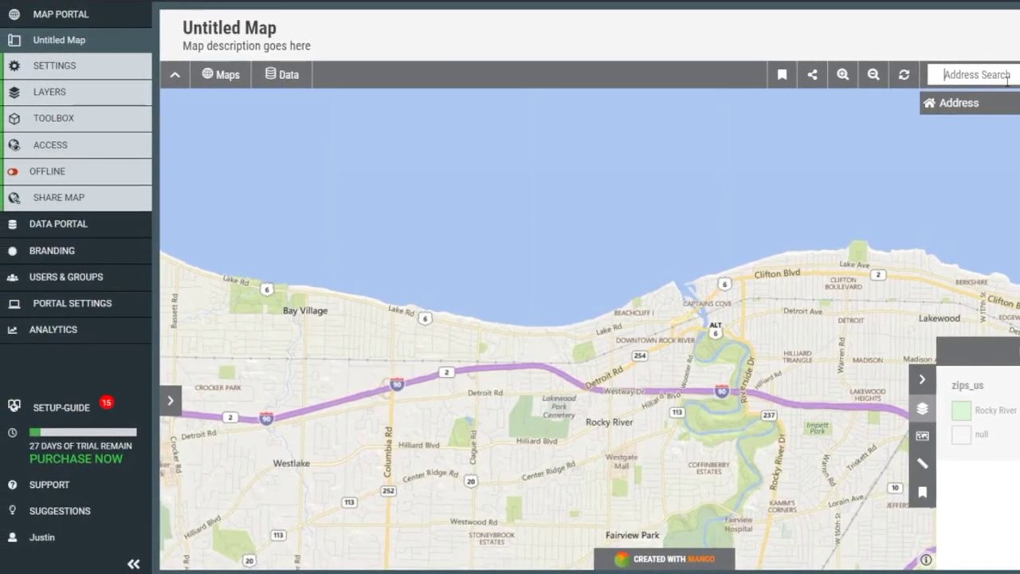
type("44107")
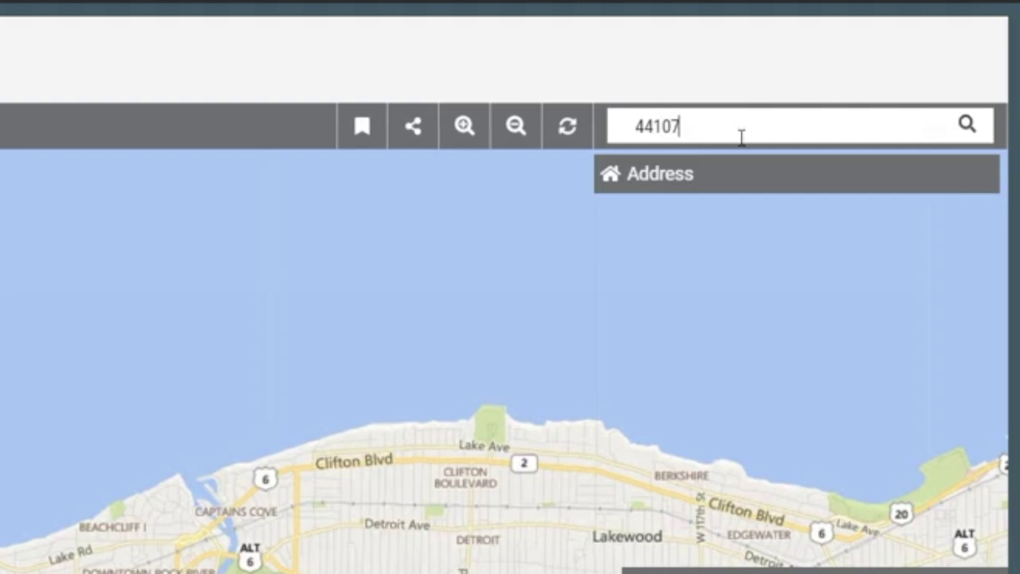
left_click(682, 214)
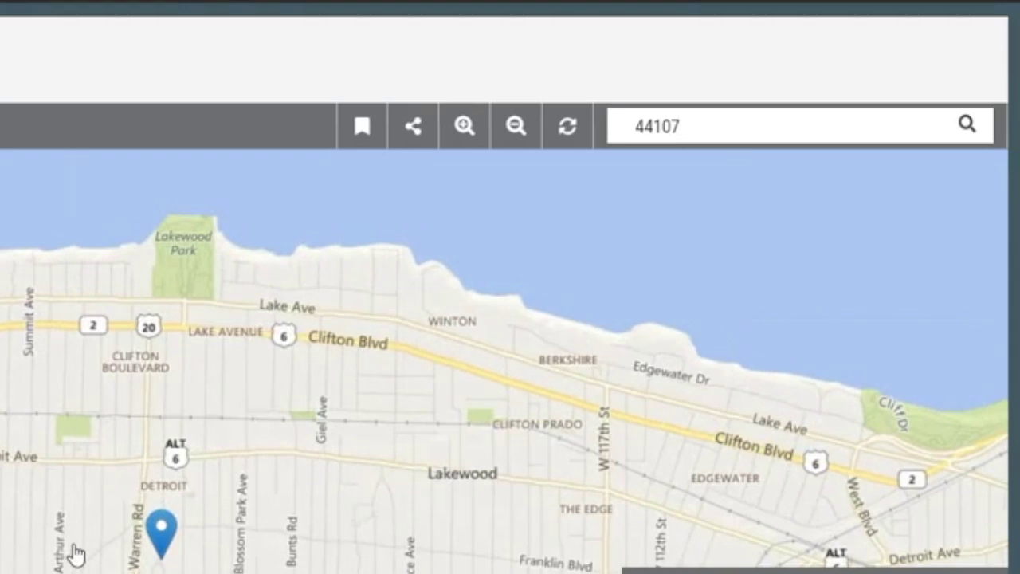
scroll(74, 552, "down", 1)
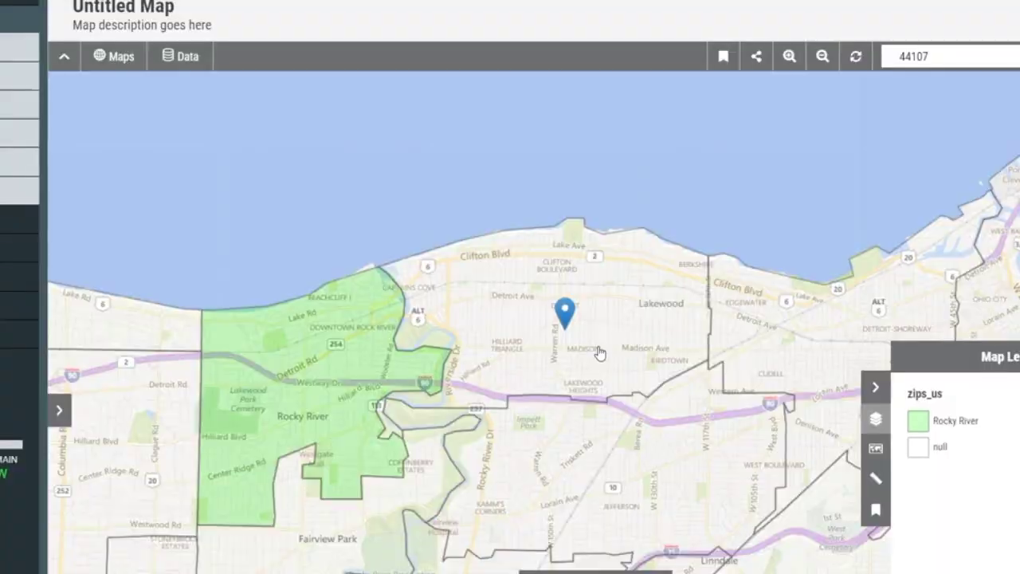
- Set the t_name of ZIP code area 44107 to Rocky River and its status to Available, and save the feature
left_click(599, 353)
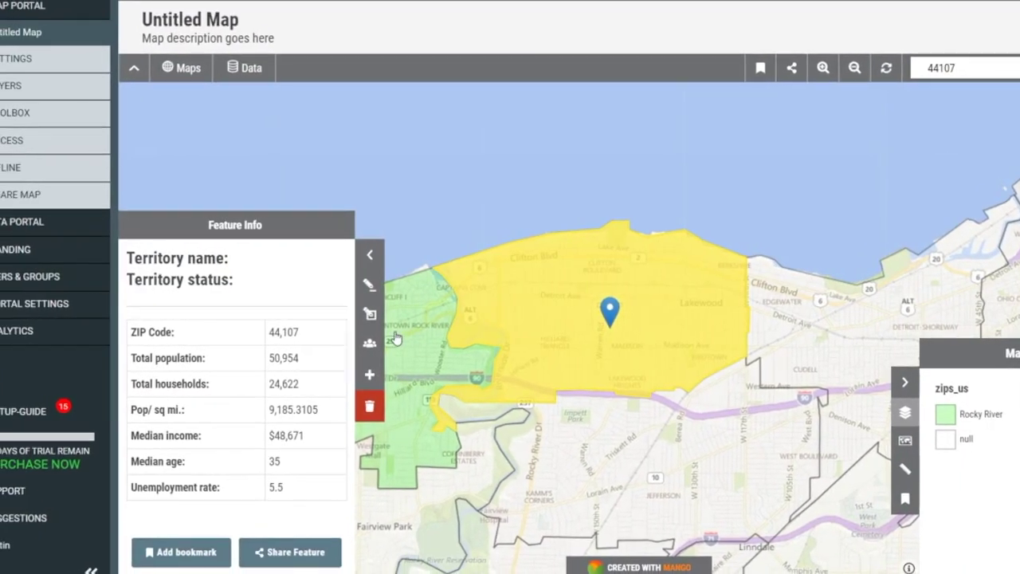
left_click(378, 286)
scroll(239, 398, "down", 2)
left_click(208, 462)
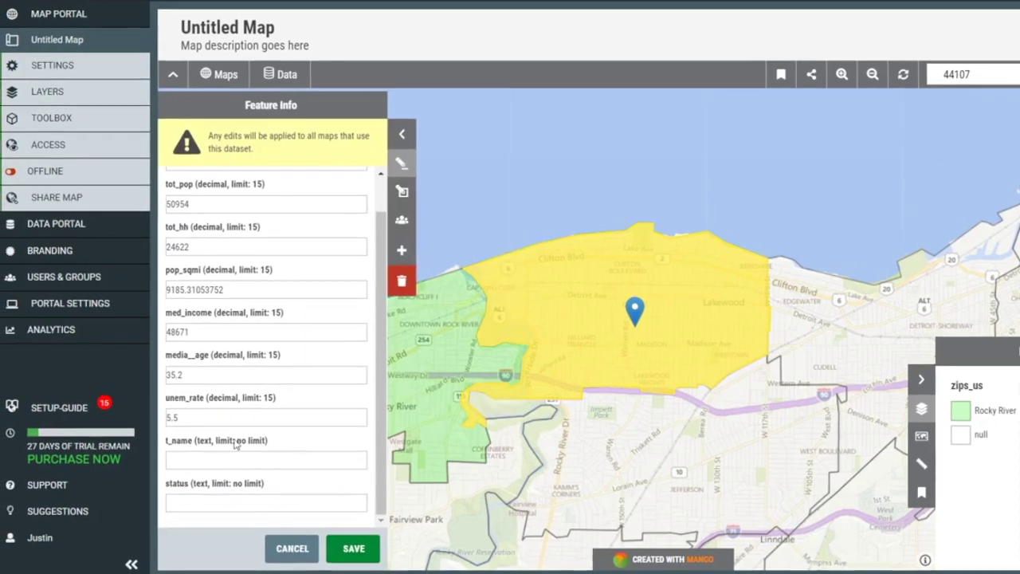
type("Rocky River")
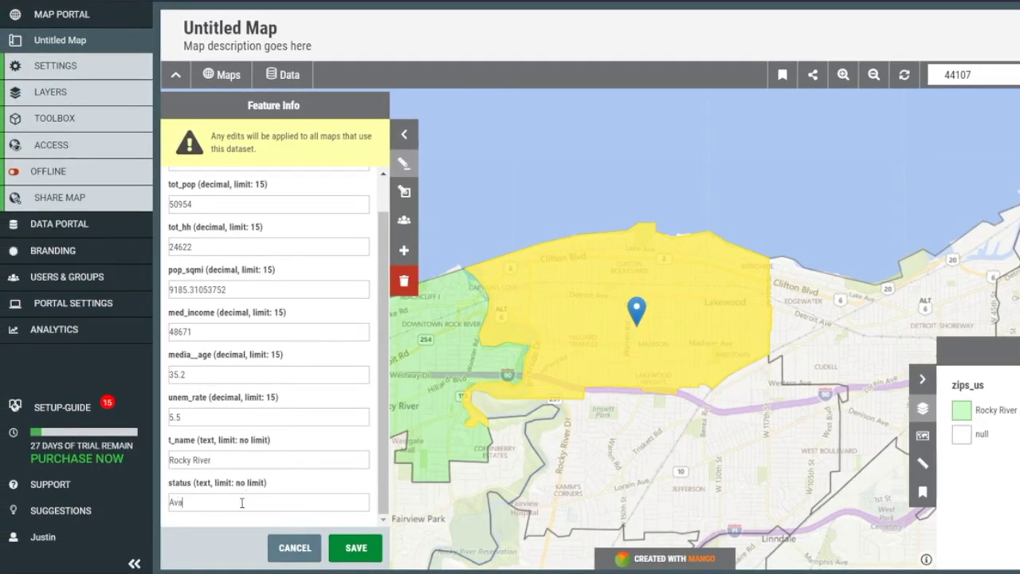
type("Available")
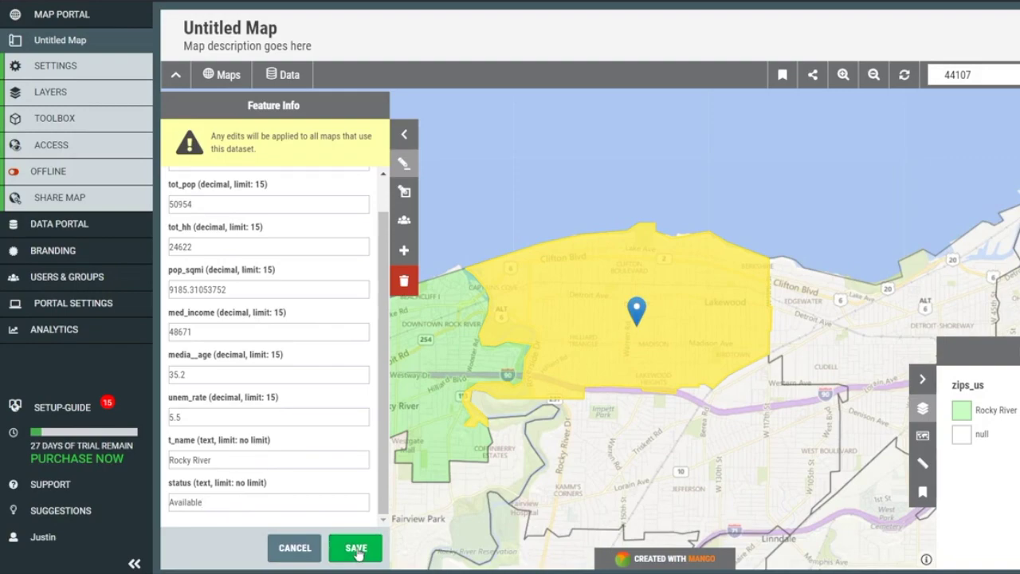
left_click(360, 553)
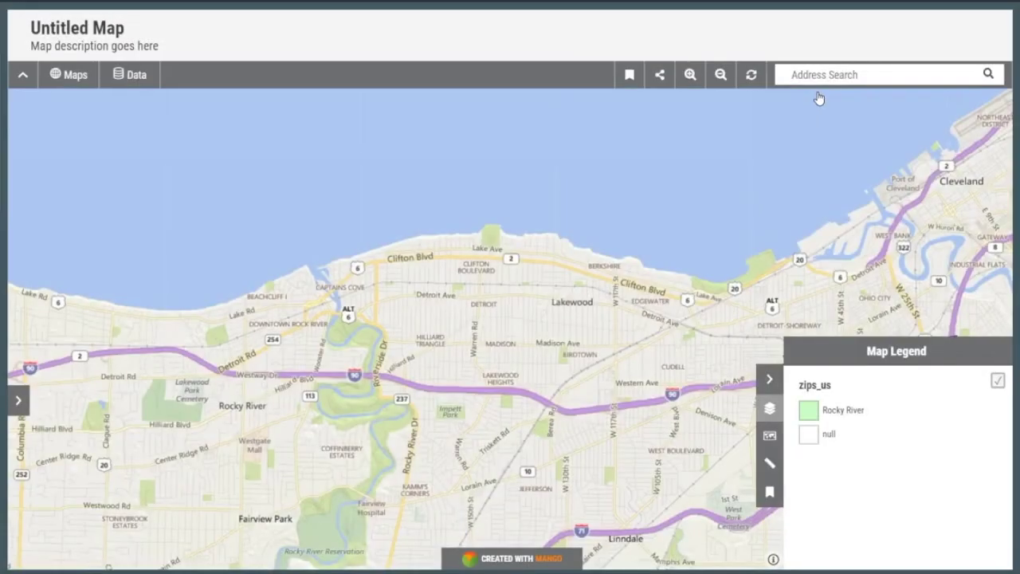
- Search for ZIP code 44145, set that area's t_name to Rocky River and status to Available, and save the feature
left_click(835, 75)
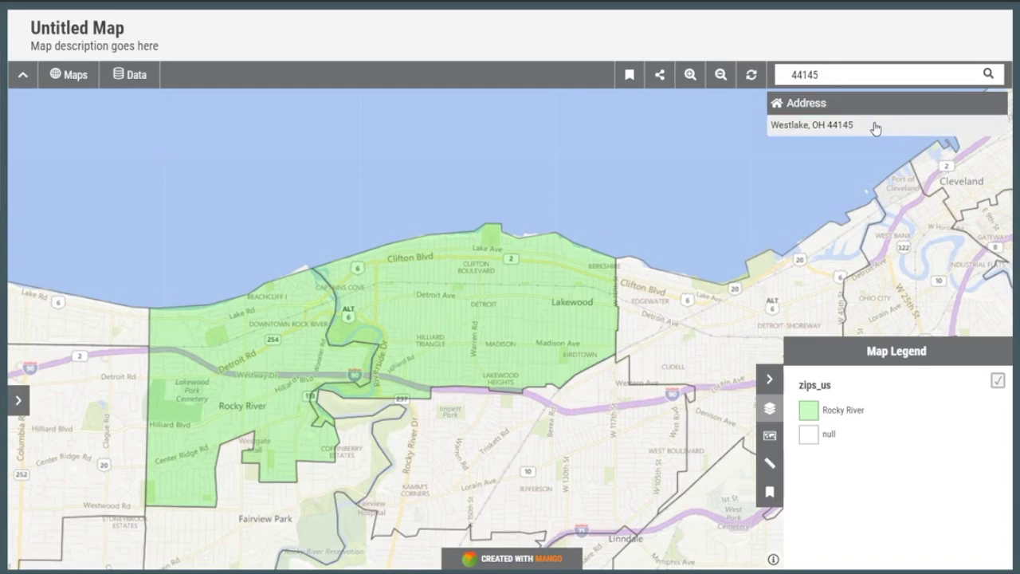
left_click(874, 126)
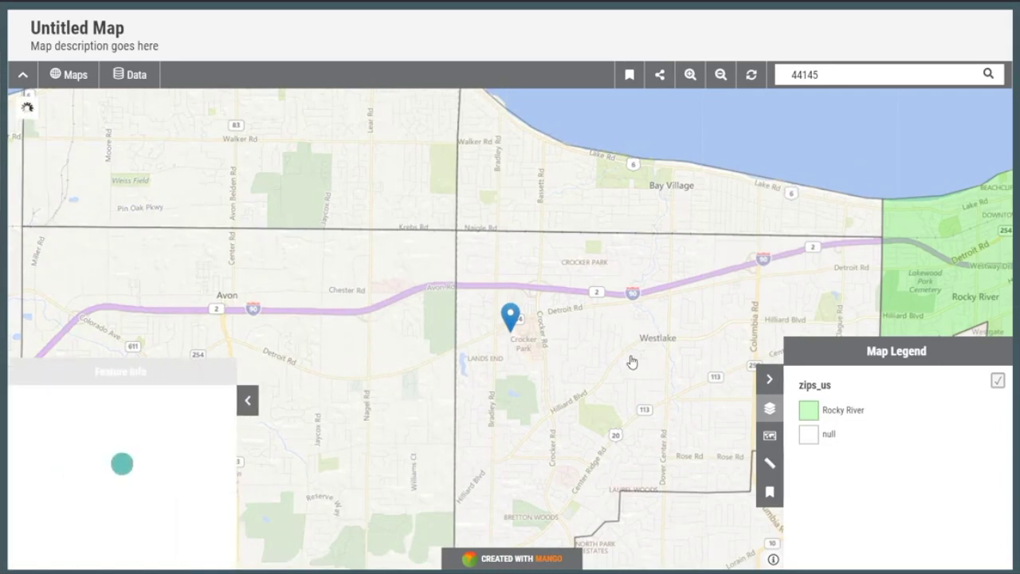
left_click(249, 287)
scroll(96, 471, "down", 1)
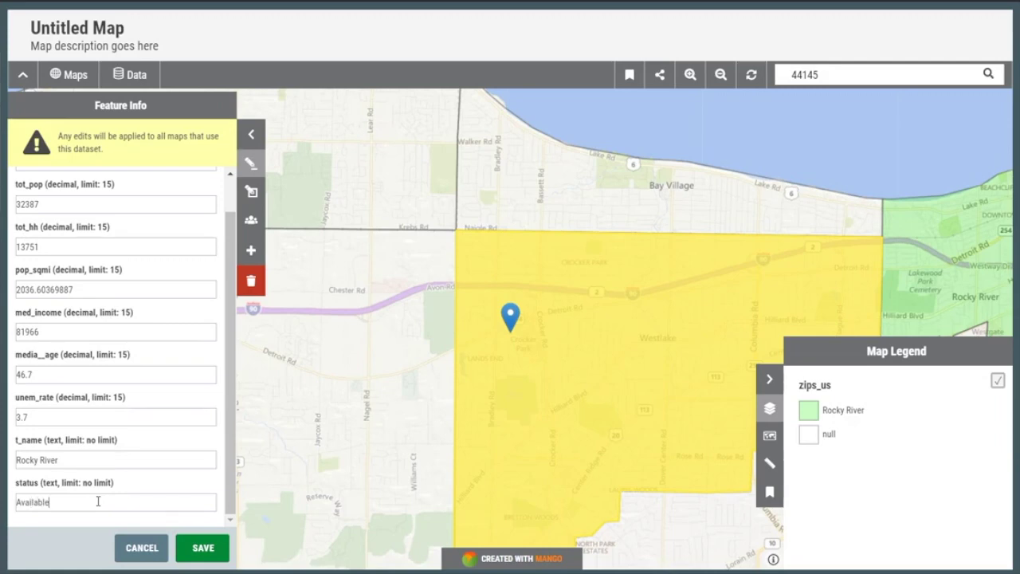
left_click(193, 548)
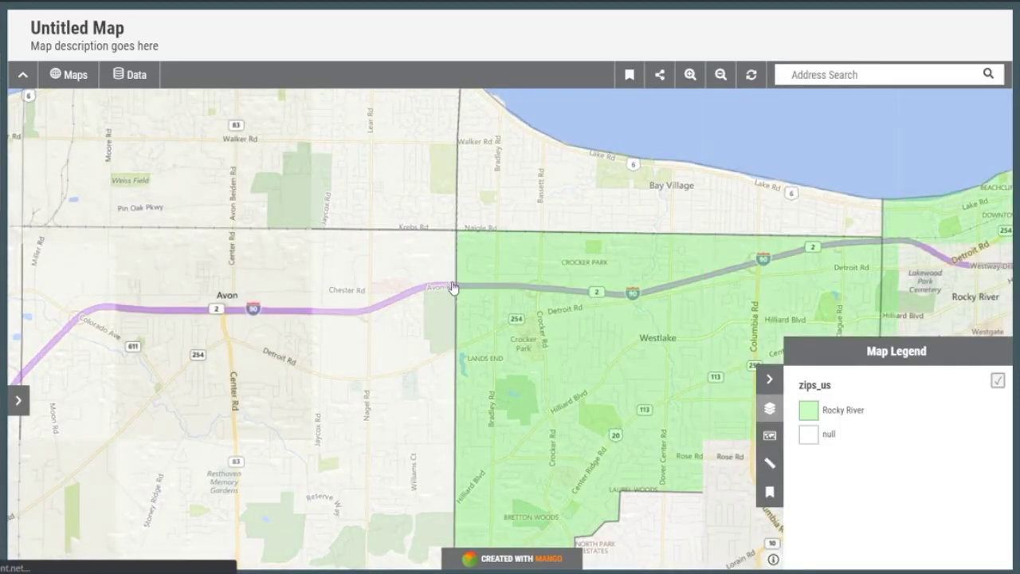
- Set the t_name of the downtown Cleveland ZIP code area 44114 to Cleveland and save the feature
scroll(451, 286, "down", 1)
left_click_drag(603, 275, 346, 295)
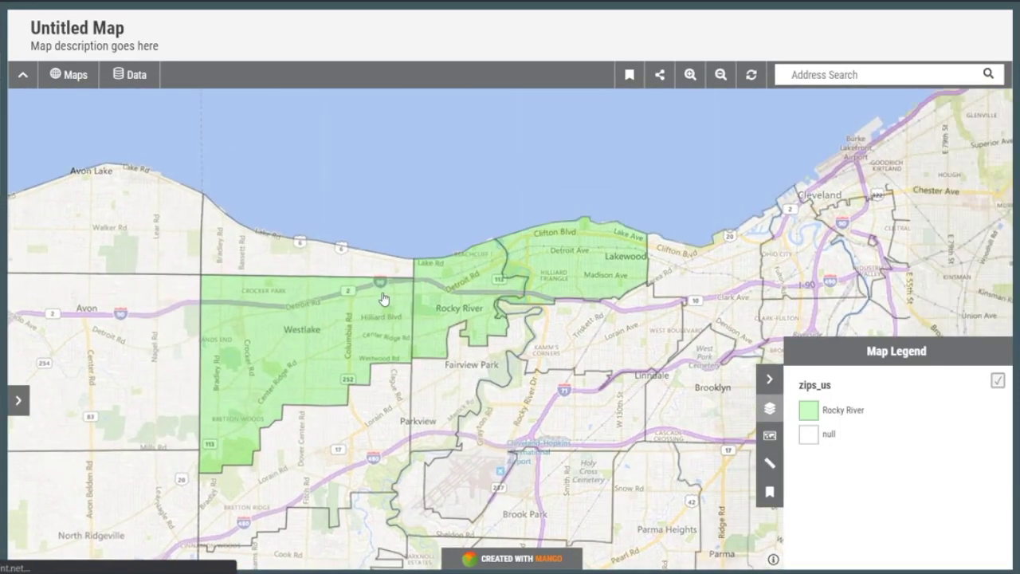
left_click_drag(347, 318, 296, 325)
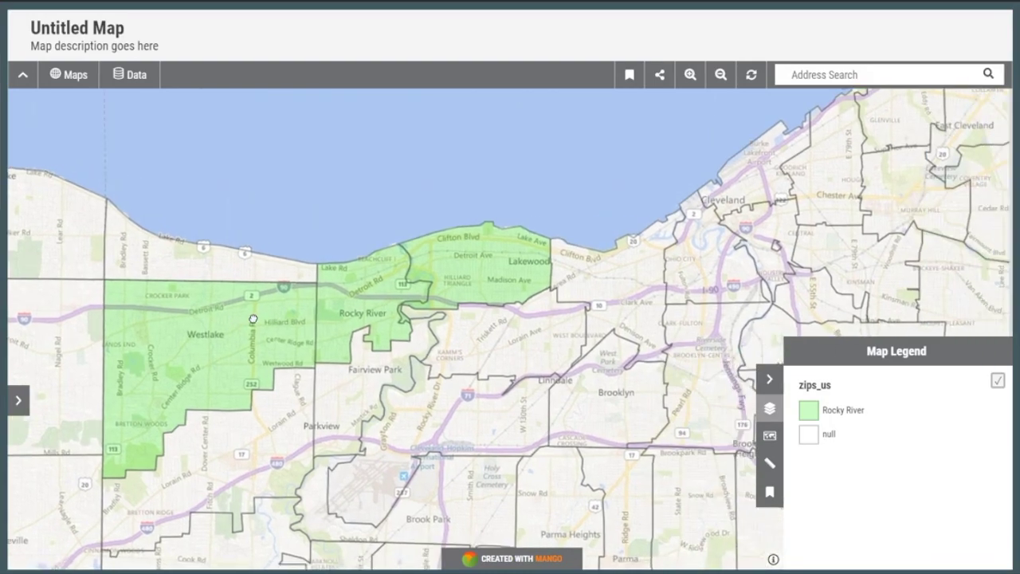
left_click_drag(460, 320, 397, 319)
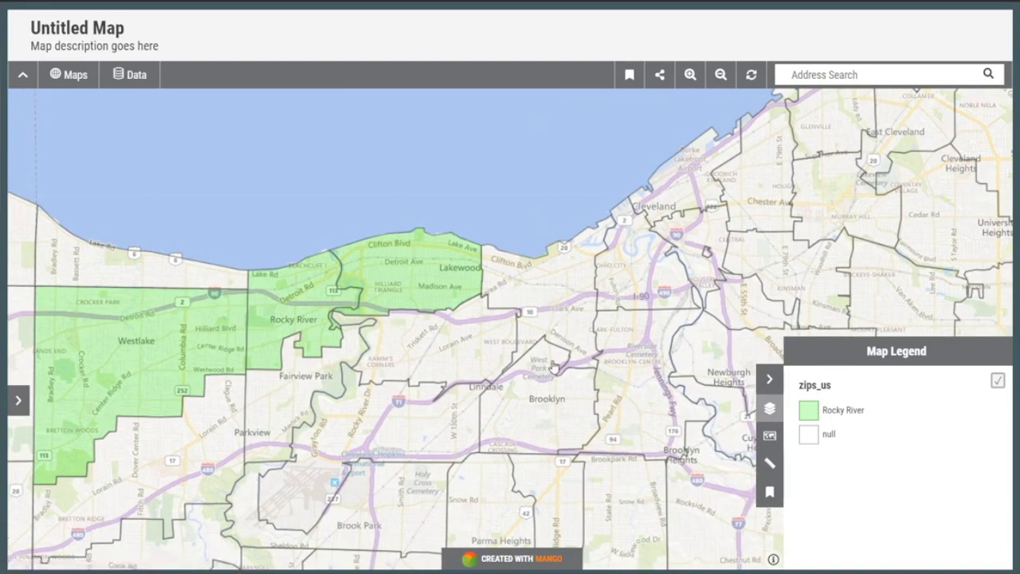
left_click_drag(618, 291, 505, 389)
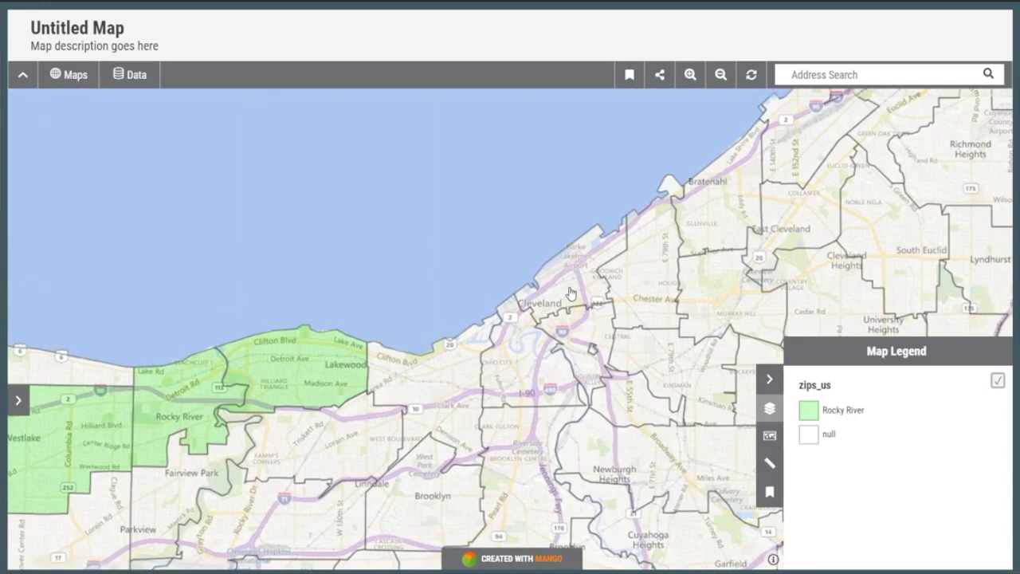
left_click(570, 293)
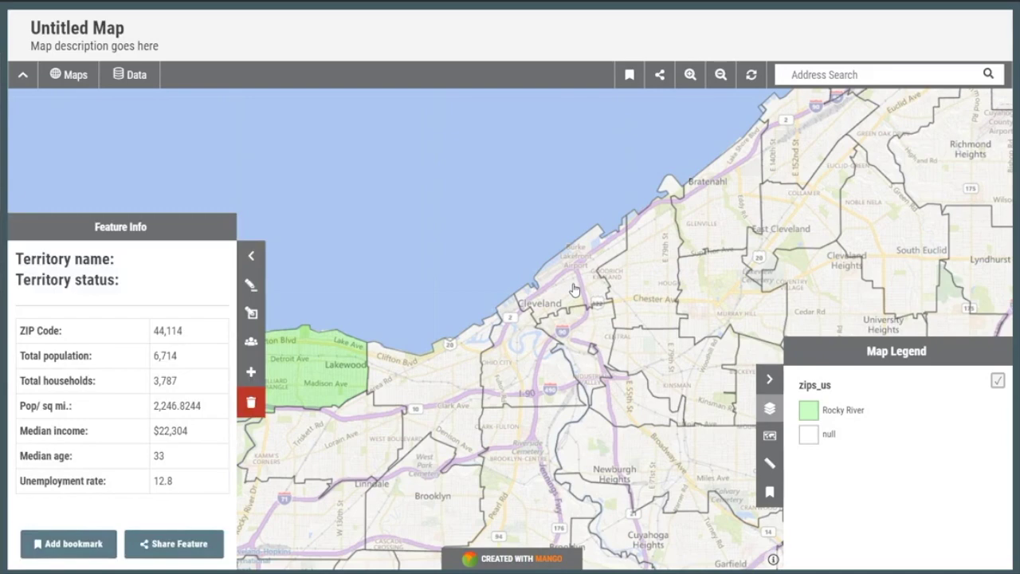
left_click(251, 285)
scroll(140, 428, "down", 1)
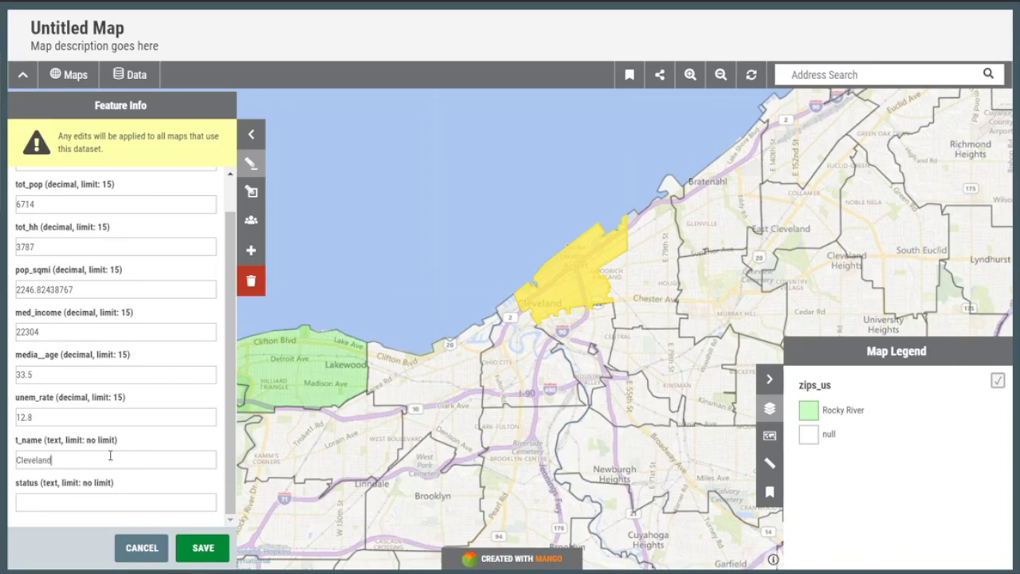
left_click(203, 549)
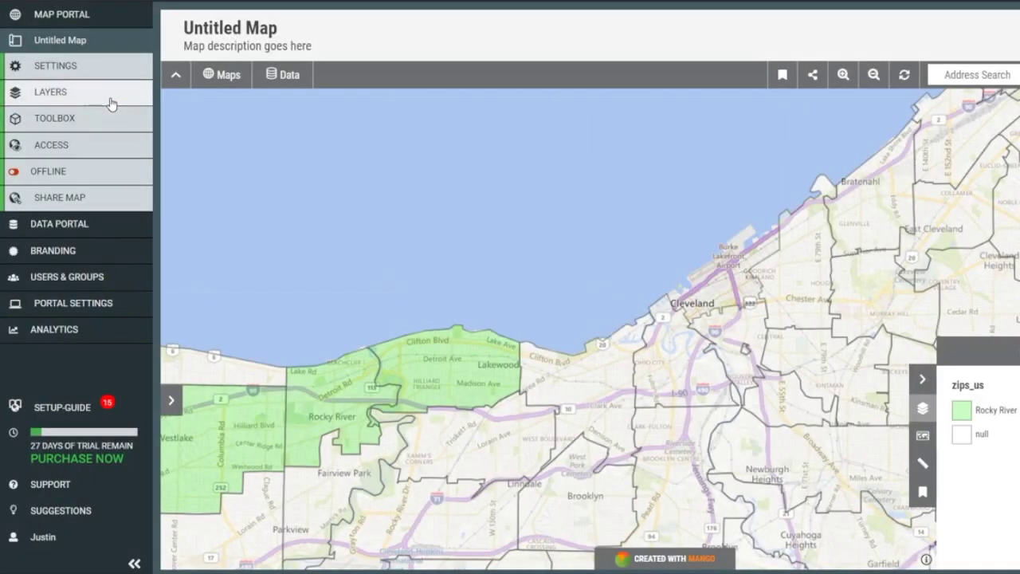
- Open the custom class breaks of the zips_us category style and restore them to defaults
left_click(110, 102)
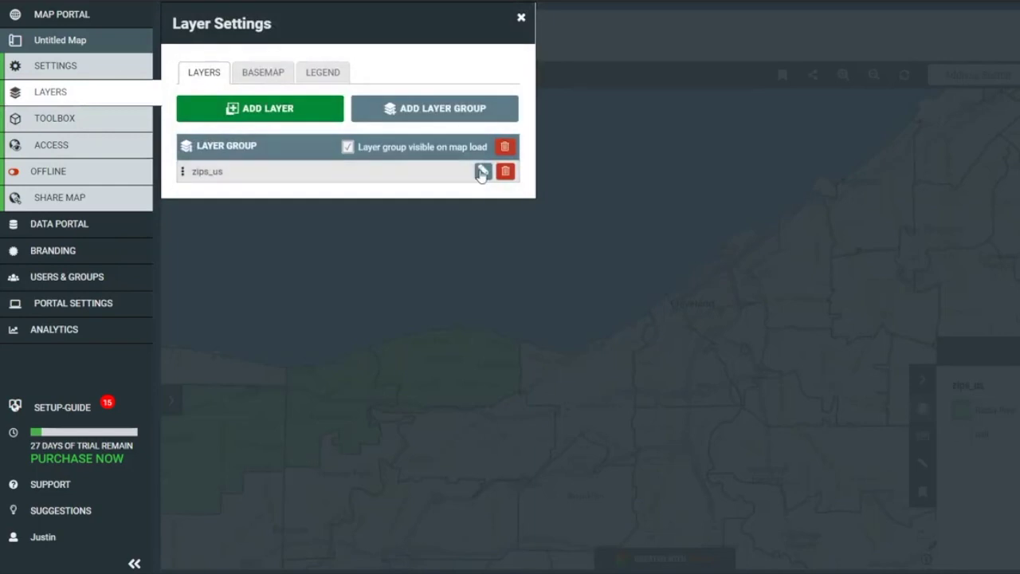
left_click(482, 172)
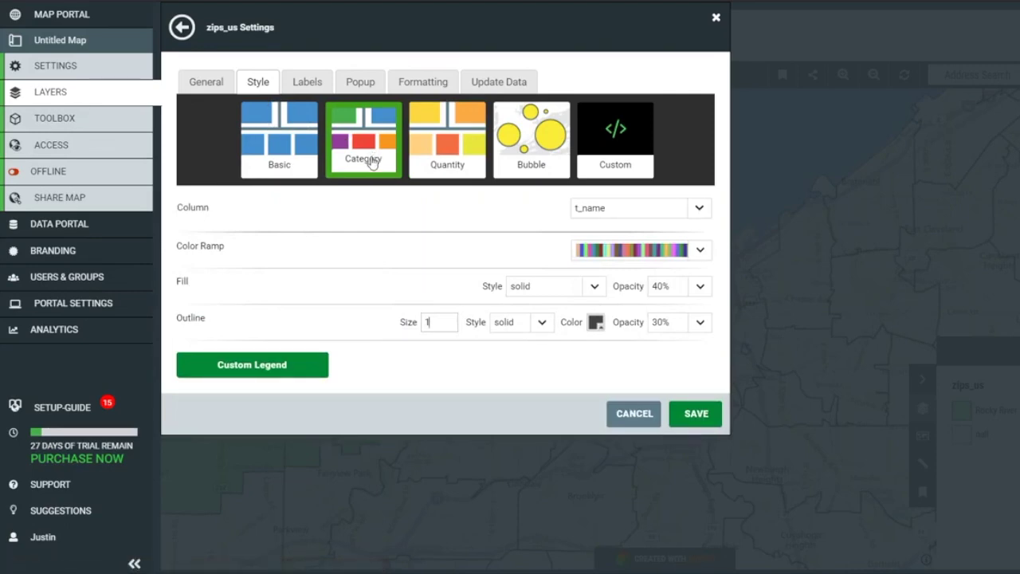
left_click(288, 368)
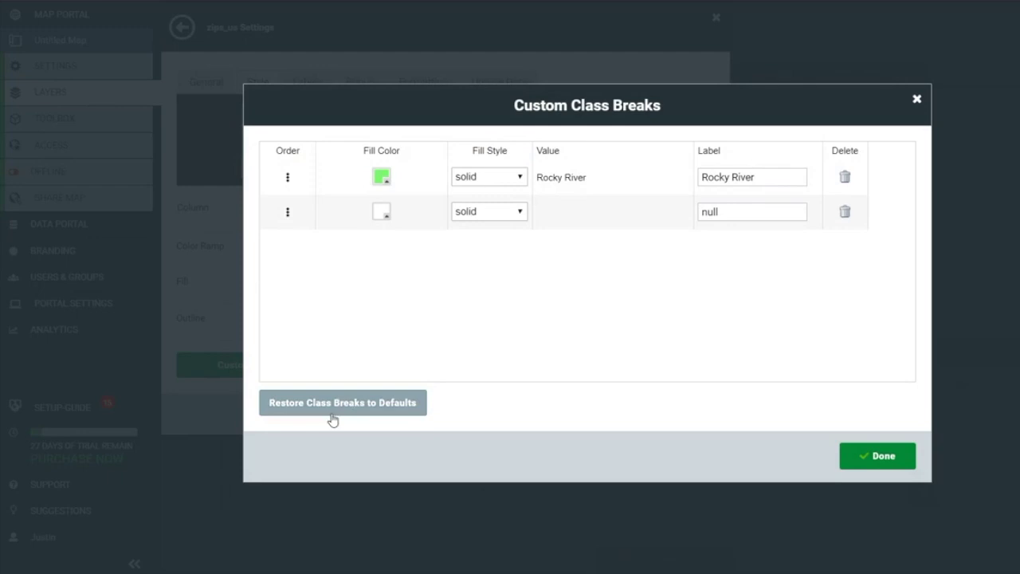
left_click(348, 412)
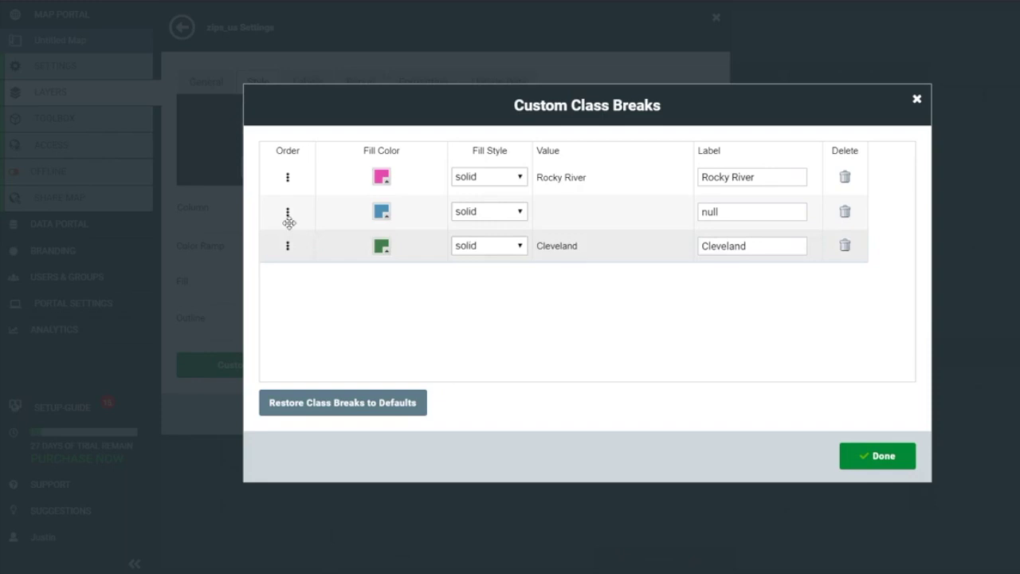
- Move the null class below Cleveland, fill it with white (ffffff), and save the zips_us layer style
left_click_drag(288, 222, 288, 247)
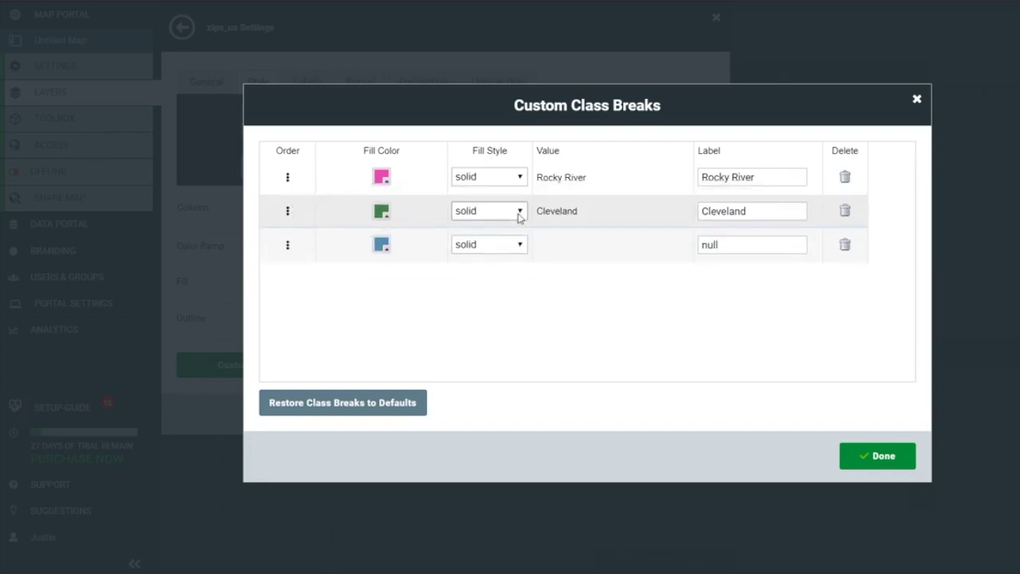
left_click(380, 247)
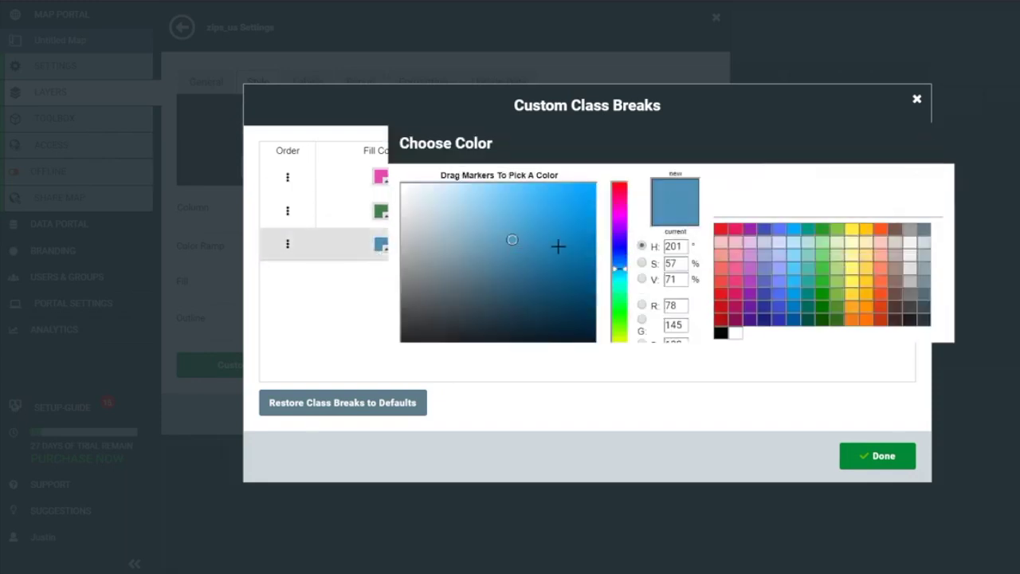
left_click(734, 333)
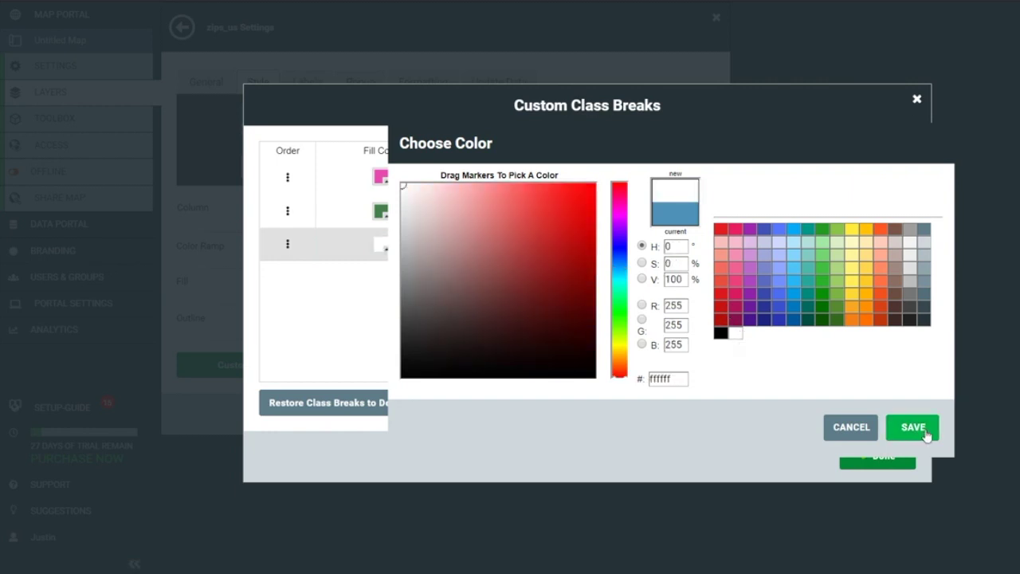
left_click(923, 434)
left_click(864, 458)
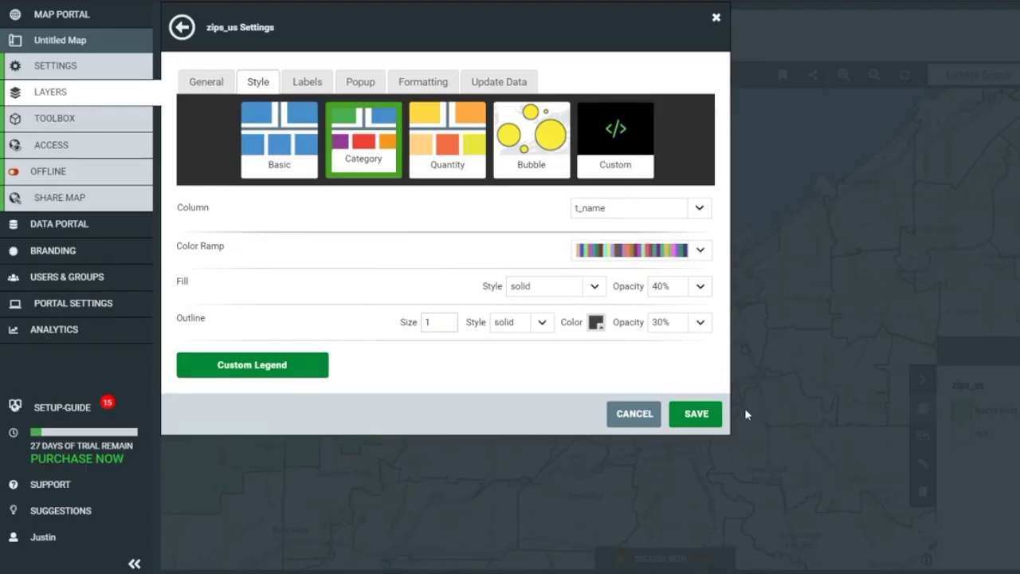
left_click(706, 413)
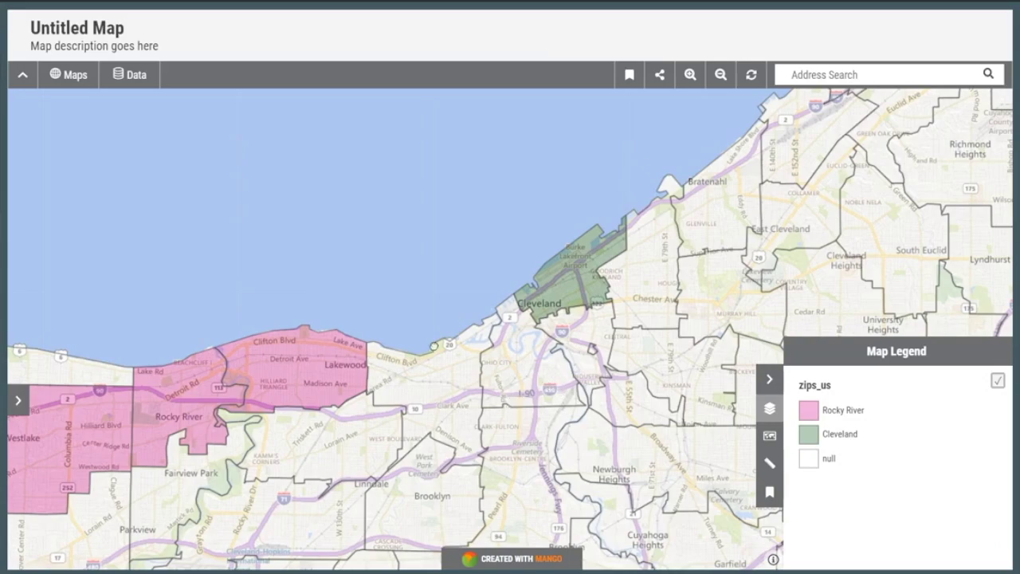
left_click_drag(434, 346, 536, 314)
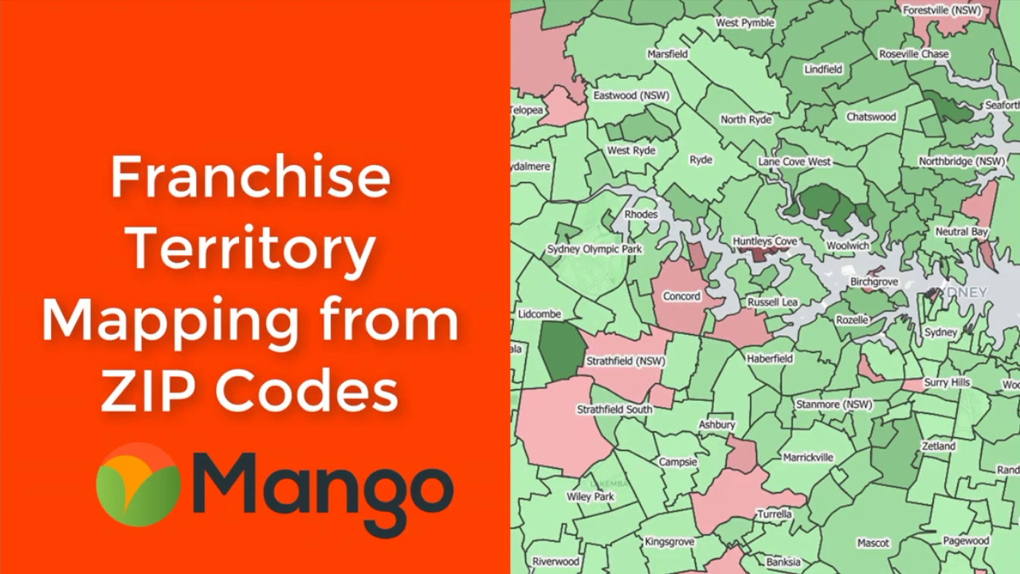